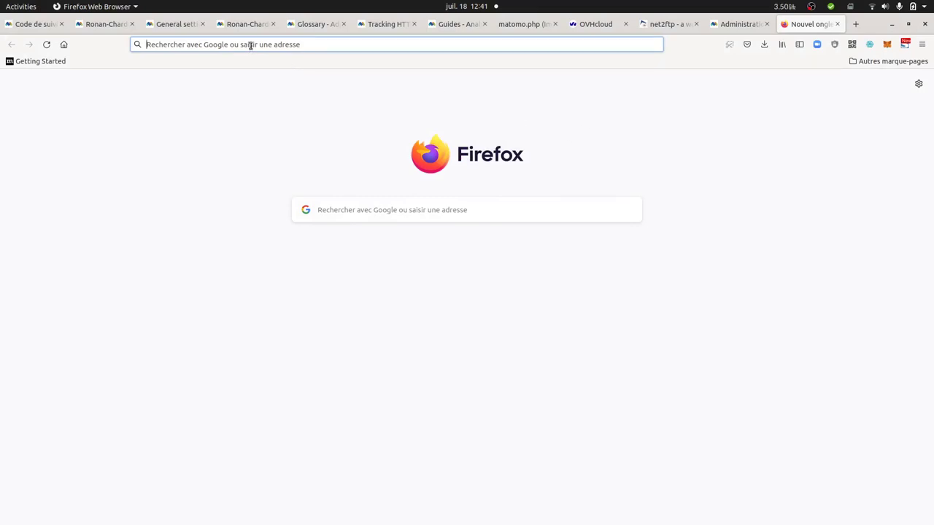
Open the Page titles report in Matomo and collapse the Help and Help2 categories.
{"action": "left_click", "coordinate": [242, 25]}
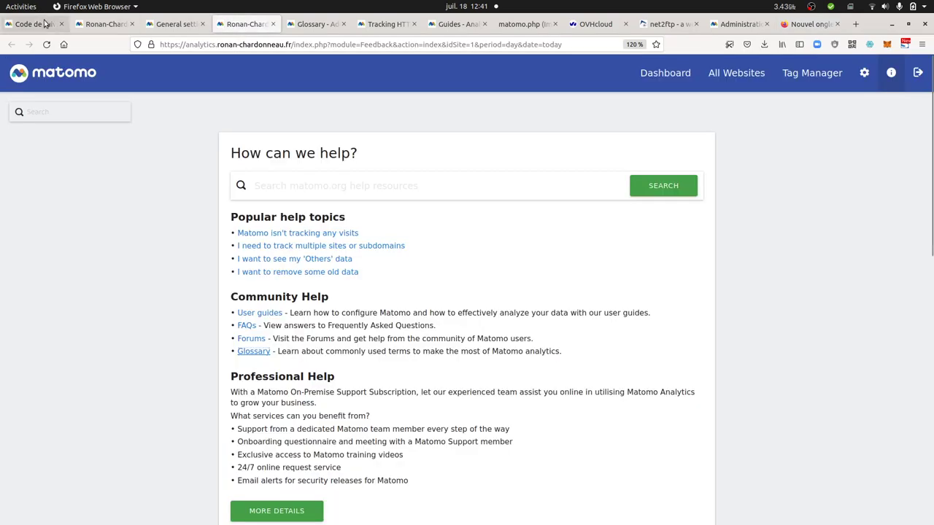
{"action": "left_click", "coordinate": [102, 24]}
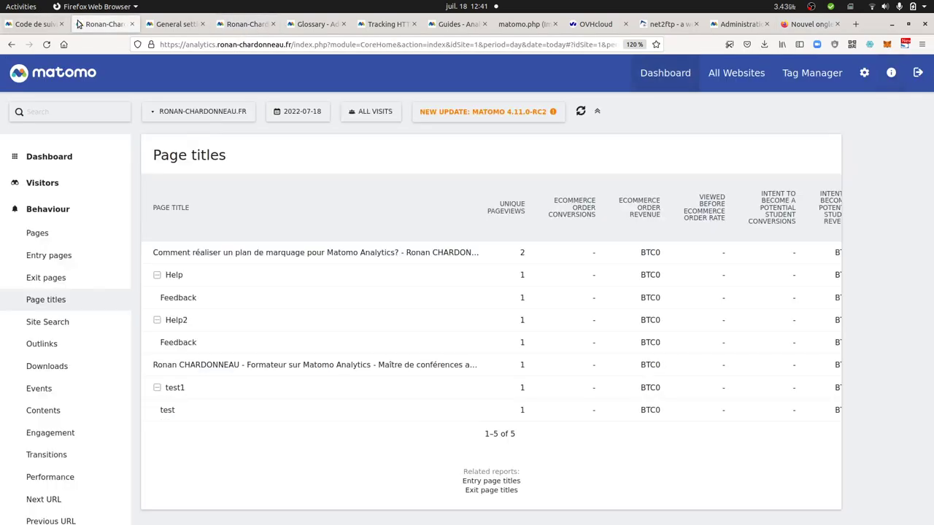
{"action": "left_click", "coordinate": [156, 275]}
{"action": "left_click", "coordinate": [156, 298]}
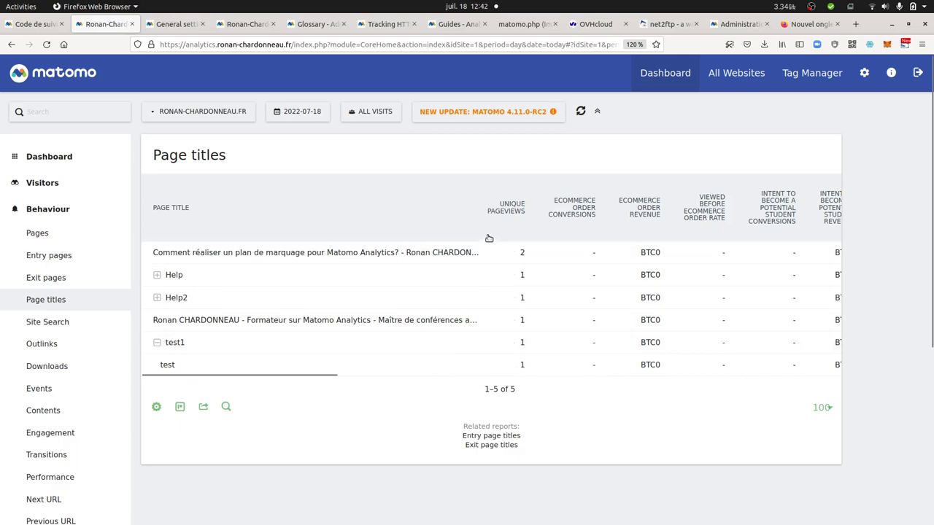
Consult the recommended action_name parameter in the Tracking HTTP API documentation, highlighting its description about using slashes to set categories.
{"action": "left_click", "coordinate": [386, 24]}
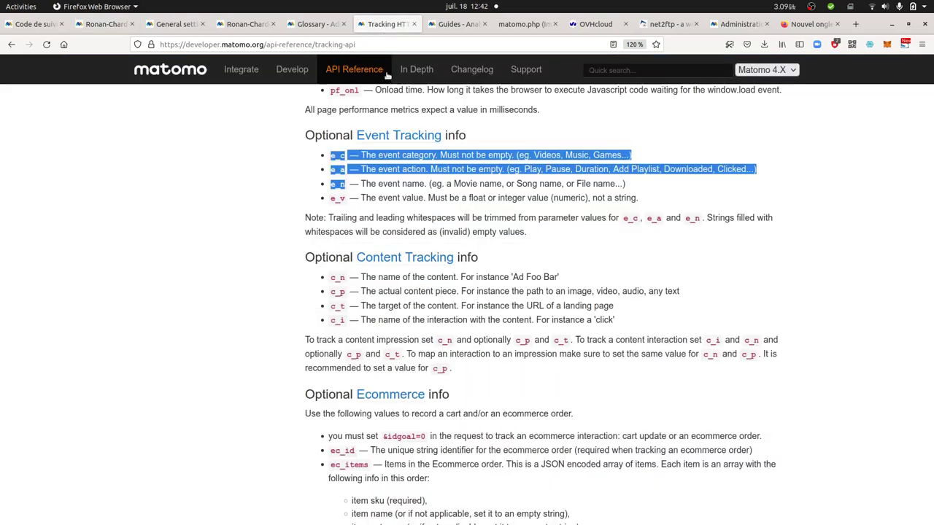
{"action": "scroll", "coordinate": [408, 262], "scroll_direction": "up", "scroll_amount": 20}
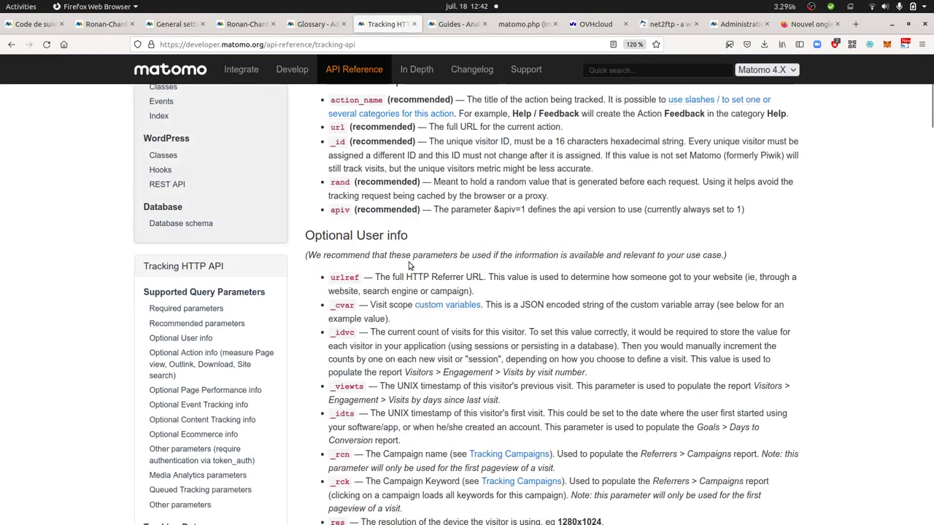
{"action": "scroll", "coordinate": [409, 266], "scroll_direction": "up", "scroll_amount": 6}
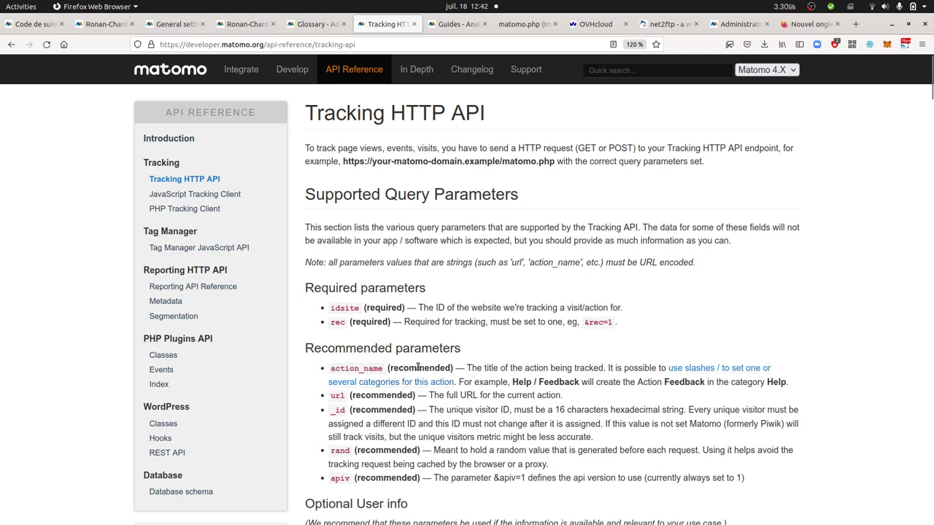
{"action": "mouse_move", "coordinate": [465, 368]}
{"action": "left_mouse_down"}
{"action": "mouse_move", "coordinate": [744, 367]}
{"action": "mouse_move", "coordinate": [473, 368]}
{"action": "mouse_move", "coordinate": [457, 381]}
{"action": "left_mouse_up"}
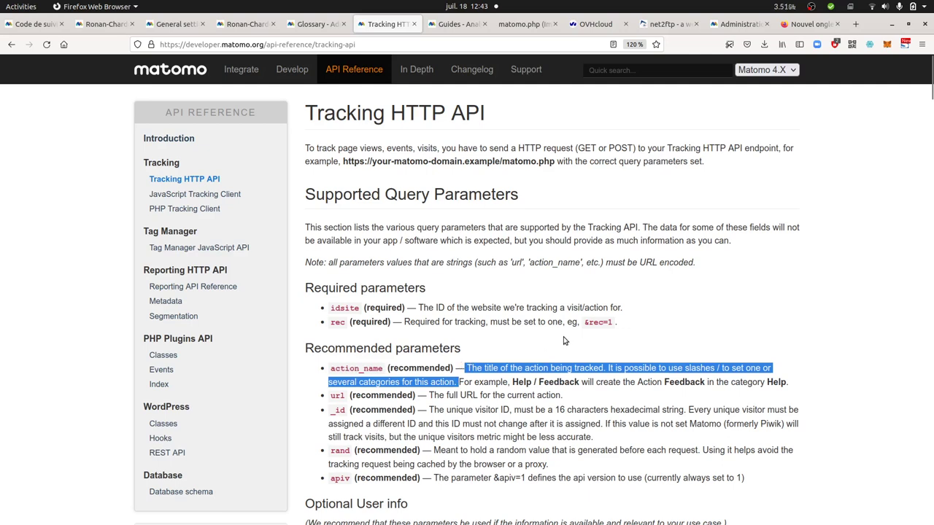
{"action": "left_click", "coordinate": [508, 368]}
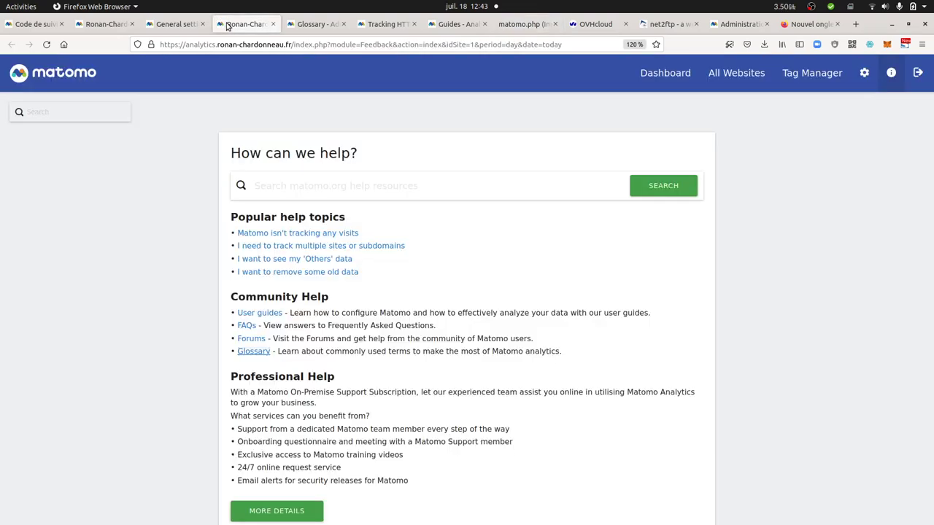
Return to the Matomo Page titles report and expand the Help5 category.
{"action": "left_click", "coordinate": [94, 26]}
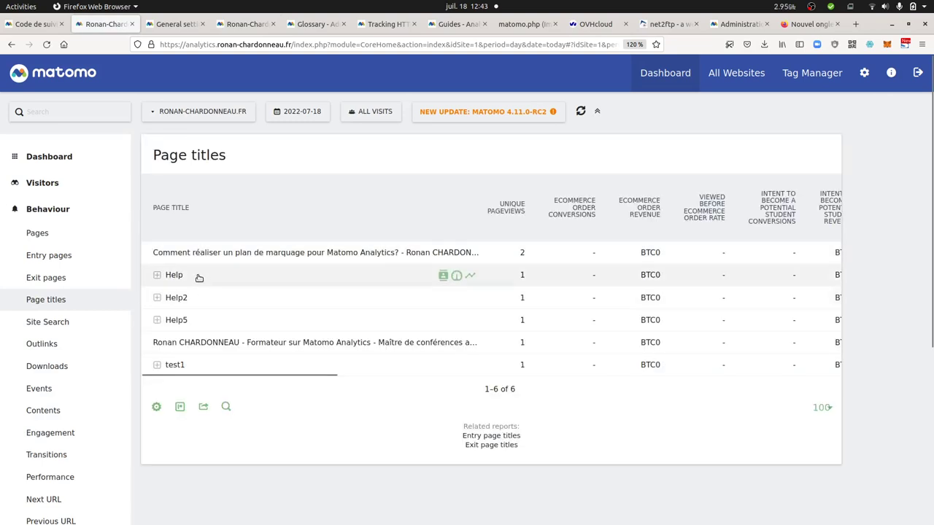
{"action": "left_click", "coordinate": [168, 320]}
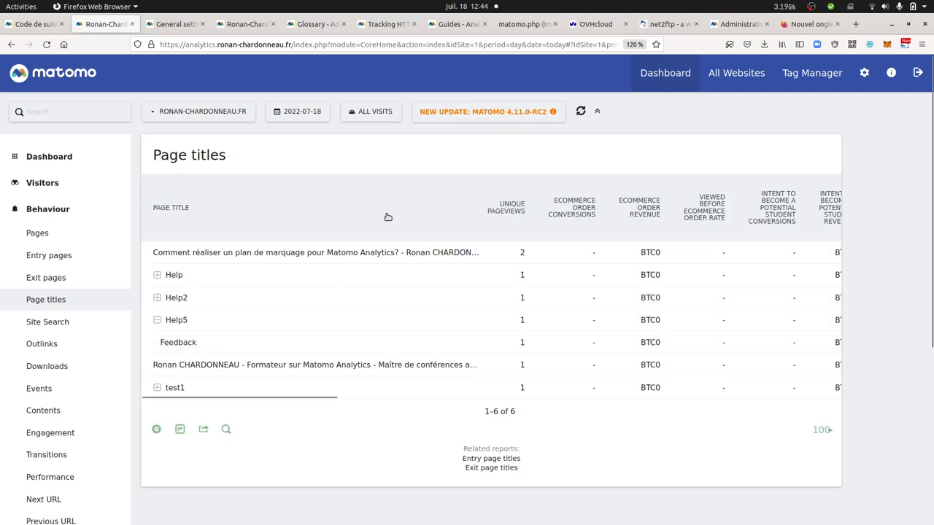
Switch to net2ftp and look through global.ini.php for the setting that defines the page title category delimiter.
{"action": "left_click", "coordinate": [670, 25]}
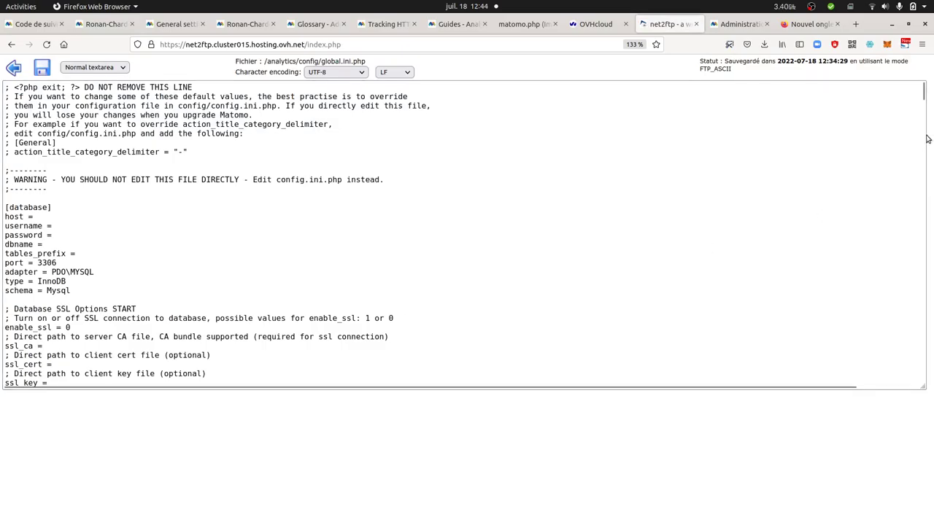
{"action": "left_click", "coordinate": [920, 100]}
{"action": "left_click_drag", "start_coordinate": [920, 100], "coordinate": [849, 277]}
{"action": "scroll", "coordinate": [630, 307], "scroll_direction": "up", "scroll_amount": 10}
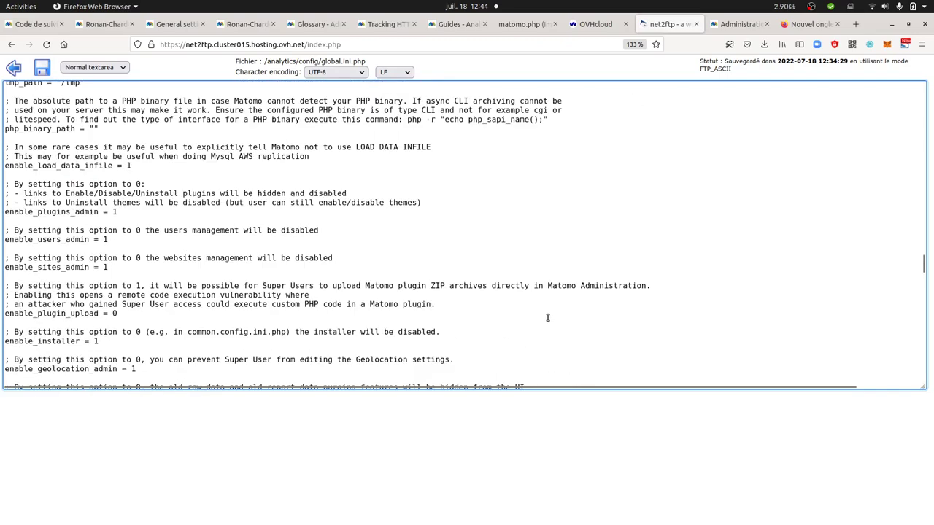
{"action": "scroll", "coordinate": [519, 329], "scroll_direction": "up", "scroll_amount": 12}
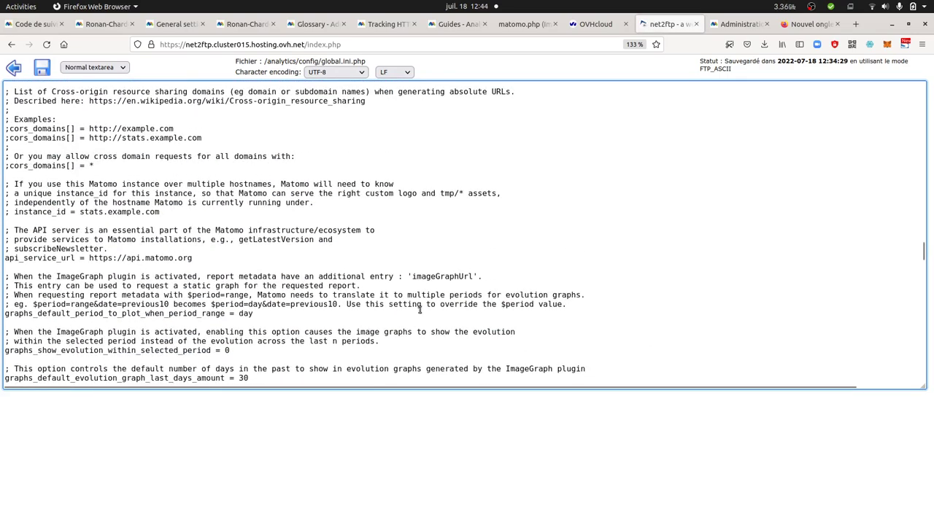
{"action": "scroll", "coordinate": [412, 309], "scroll_direction": "down", "scroll_amount": 11}
{"action": "scroll", "coordinate": [419, 310], "scroll_direction": "down", "scroll_amount": 15}
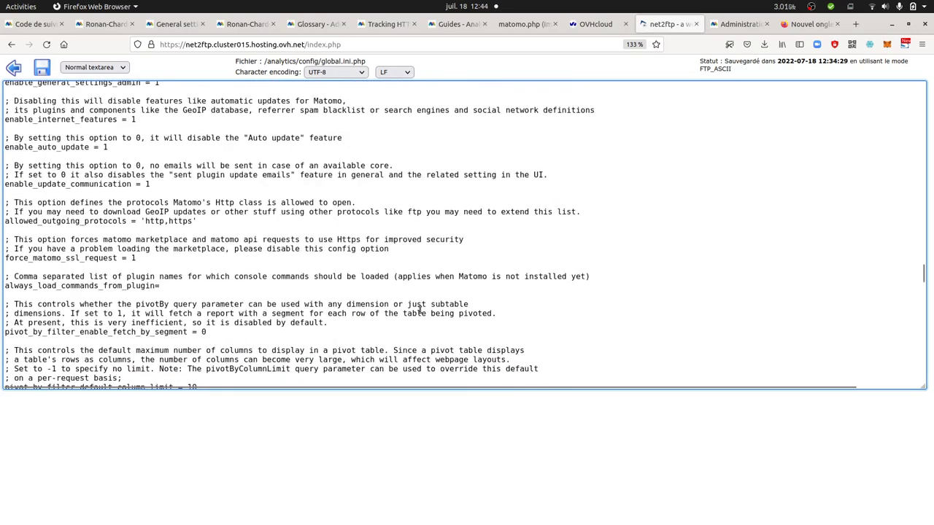
{"action": "scroll", "coordinate": [420, 310], "scroll_direction": "down", "scroll_amount": 15}
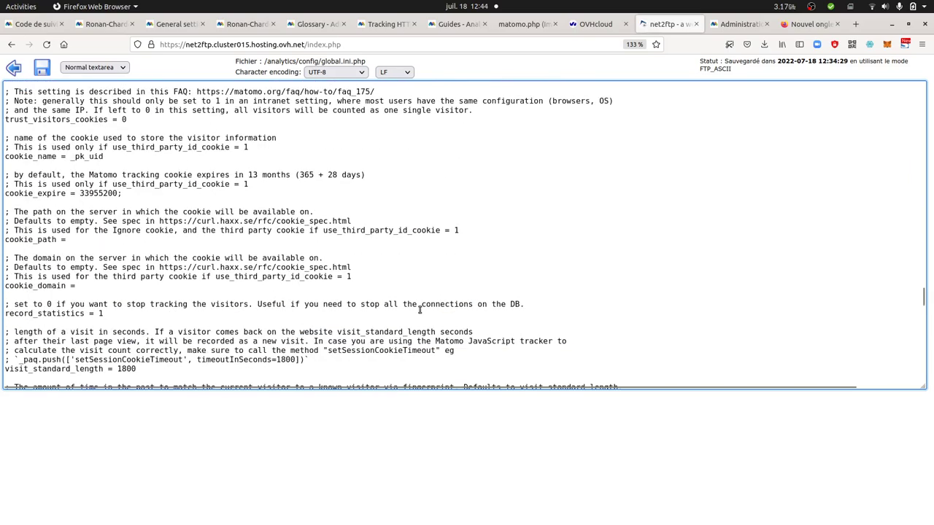
{"action": "scroll", "coordinate": [420, 309], "scroll_direction": "down", "scroll_amount": 10}
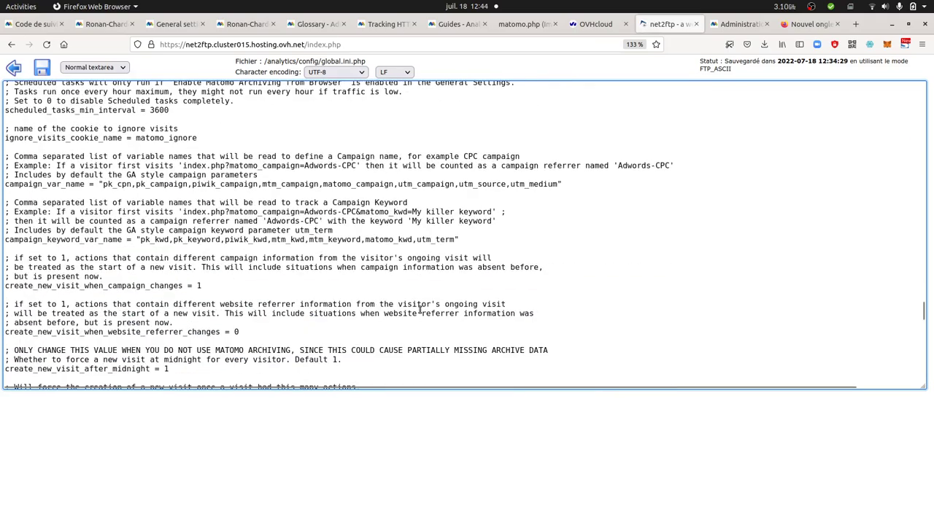
{"action": "scroll", "coordinate": [419, 310], "scroll_direction": "up", "scroll_amount": 20}
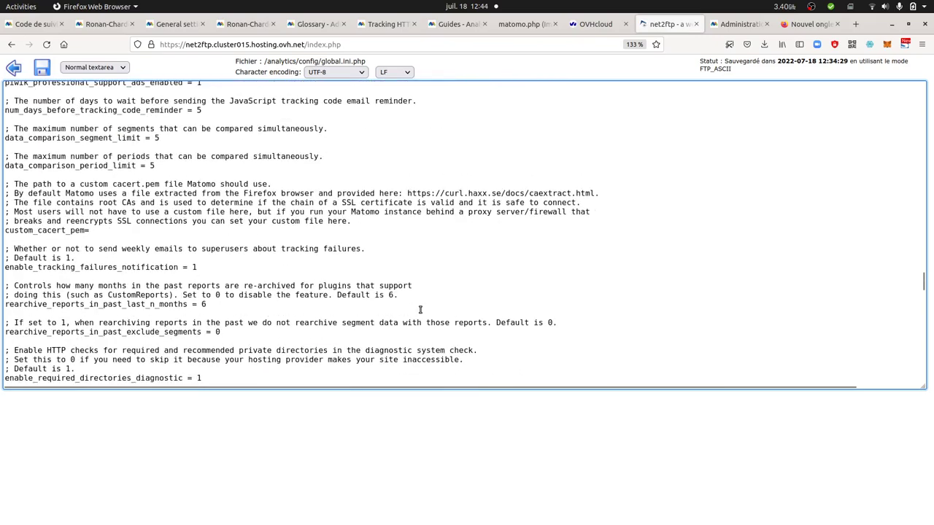
{"action": "scroll", "coordinate": [421, 309], "scroll_direction": "up", "scroll_amount": 15}
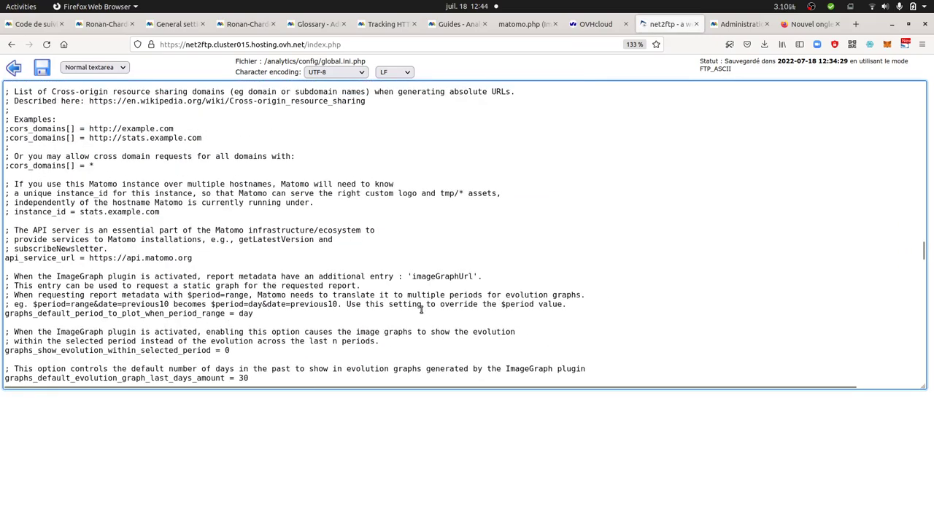
{"action": "scroll", "coordinate": [421, 310], "scroll_direction": "up", "scroll_amount": 15}
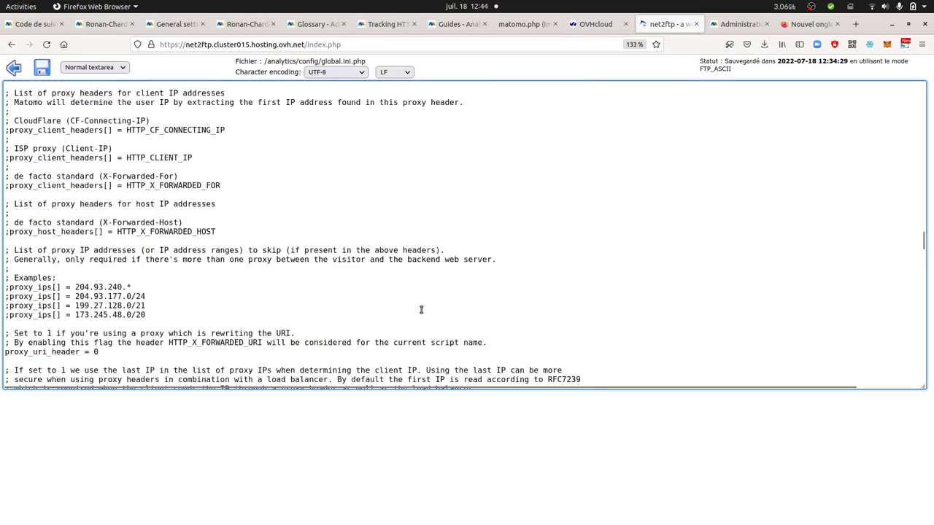
{"action": "scroll", "coordinate": [421, 309], "scroll_direction": "up", "scroll_amount": 20}
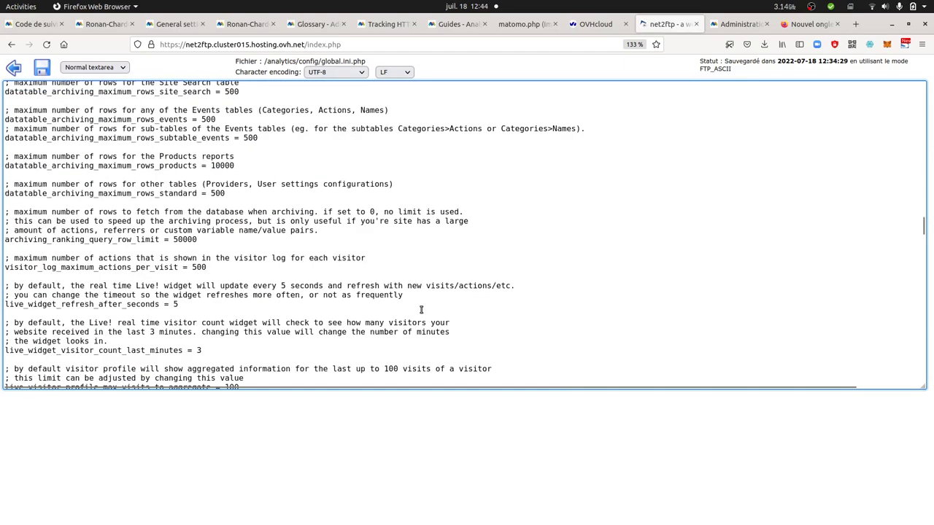
{"action": "scroll", "coordinate": [421, 309], "scroll_direction": "up", "scroll_amount": 15}
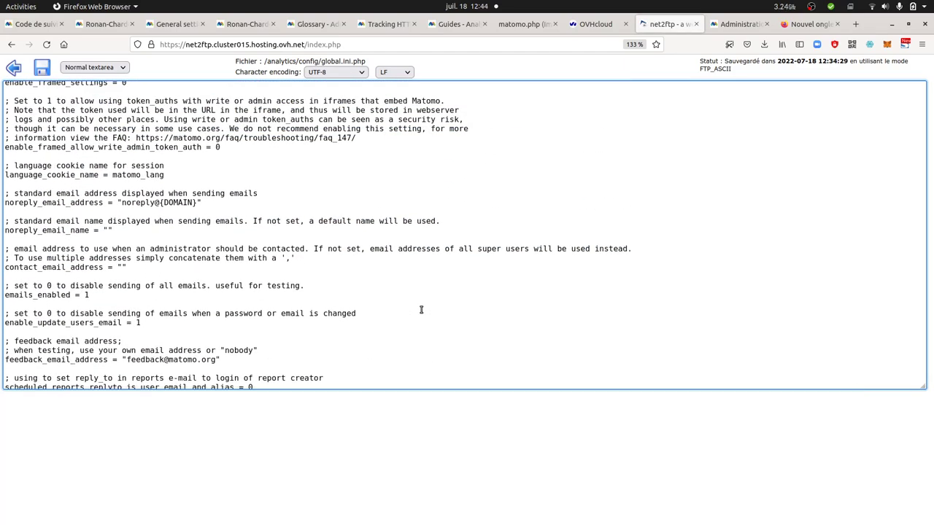
Find "delim" in global.ini.php, set action_title_category_delimiter to - and save the file.
{"action": "key", "text": "ctrl+f"}
{"action": "type", "text": "delim"}
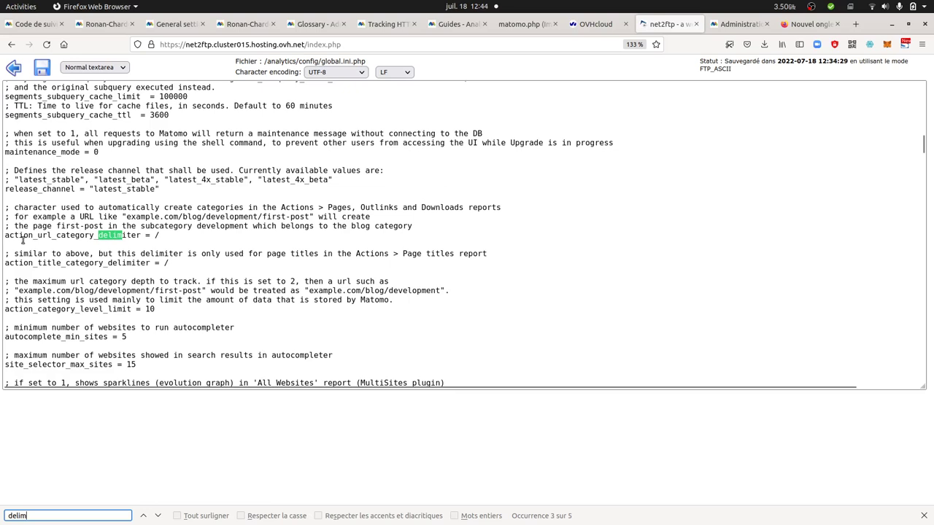
{"action": "left_click", "coordinate": [164, 263]}
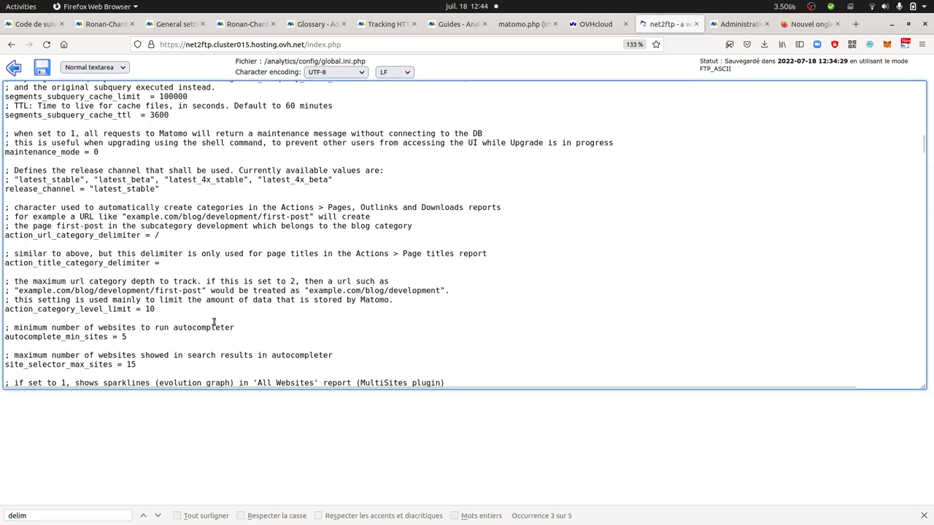
{"action": "type", "text": "''"}
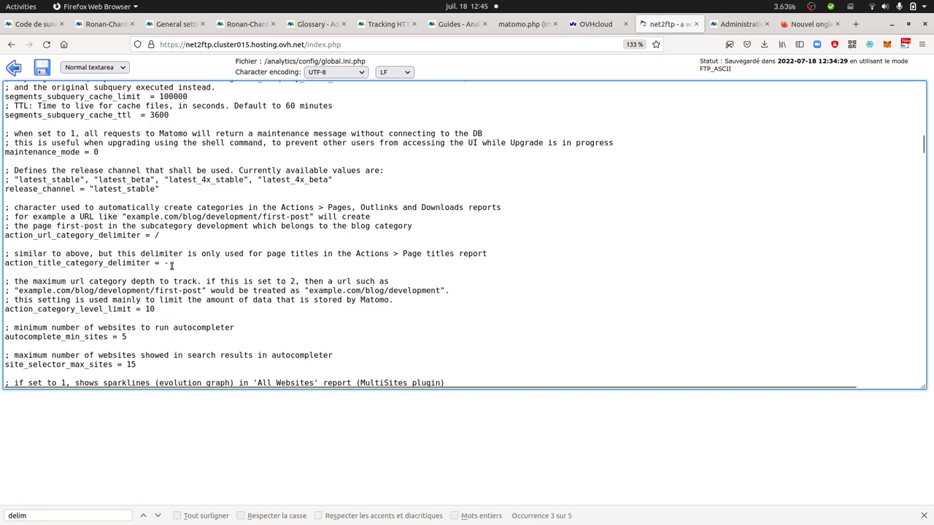
{"action": "left_click", "coordinate": [41, 67]}
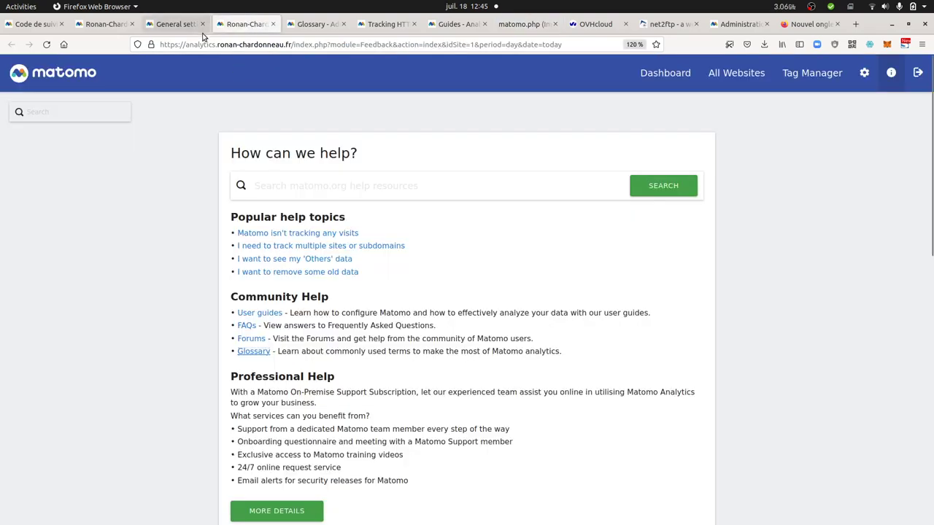
Check the page title grouping in the Matomo Page titles report by expanding and collapsing the Help7 category.
{"action": "left_click", "coordinate": [106, 25]}
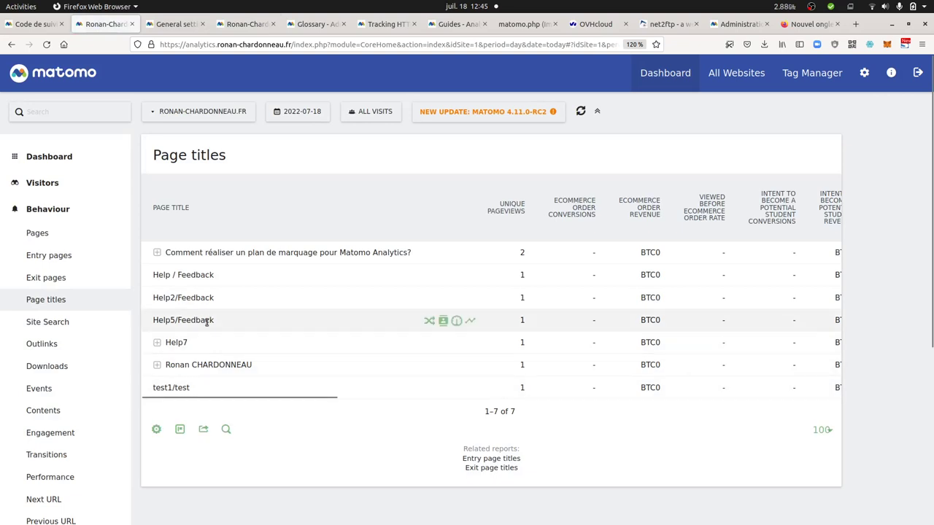
{"action": "left_click", "coordinate": [183, 343]}
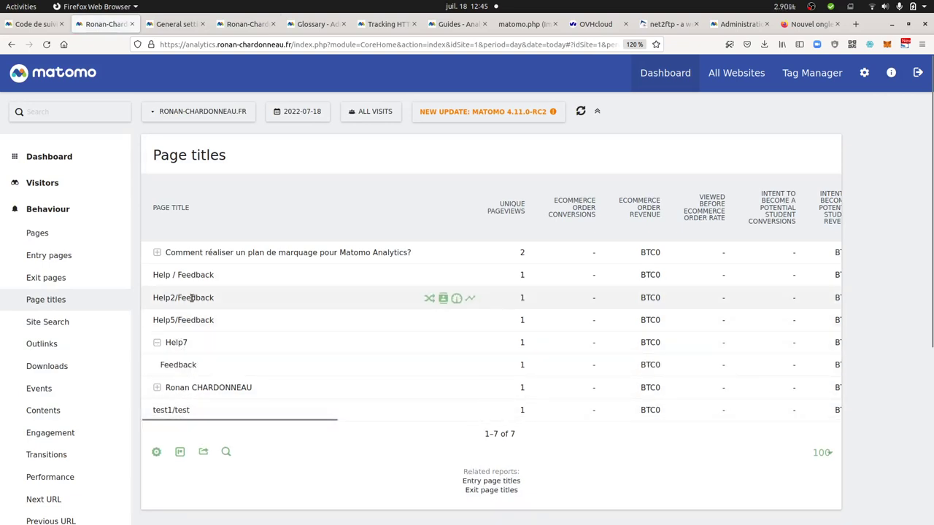
{"action": "left_click", "coordinate": [156, 345]}
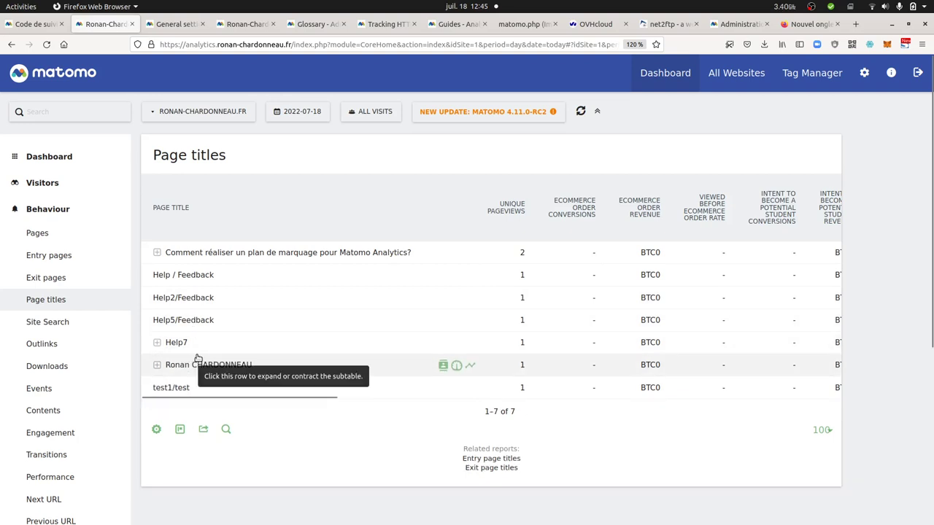